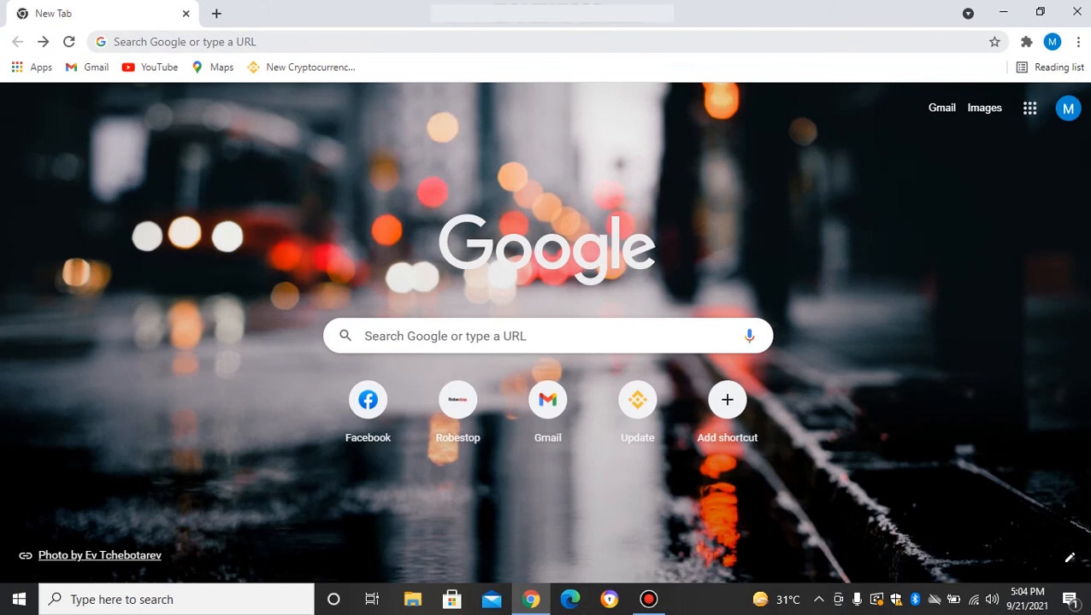
Search Google for "bitnami wordpress" and open the WordPress Cloud - Bitnami result
click(124, 42)
text(b)
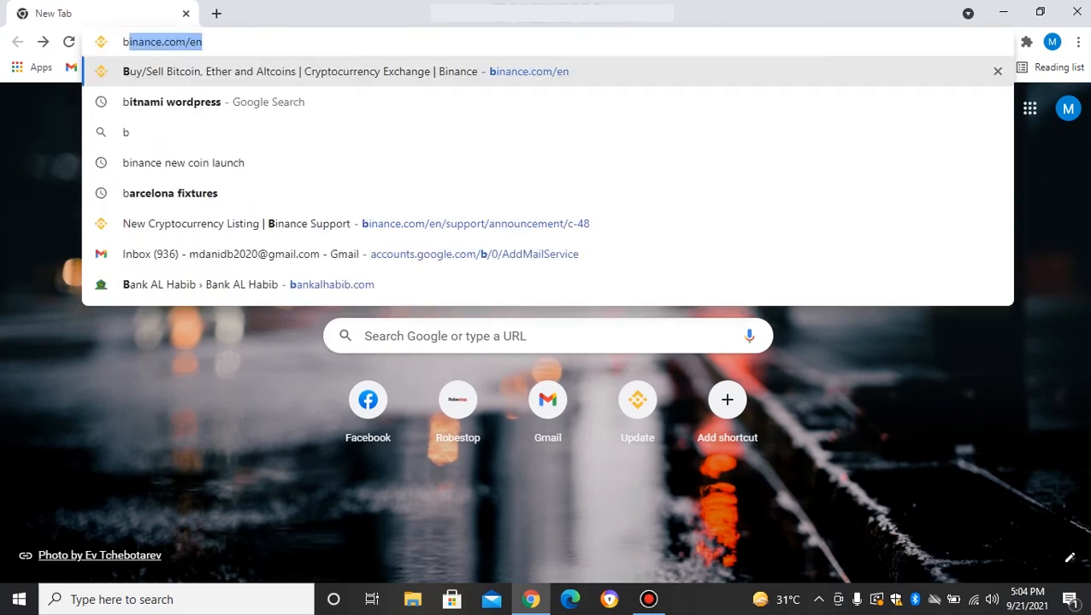
text(itn)
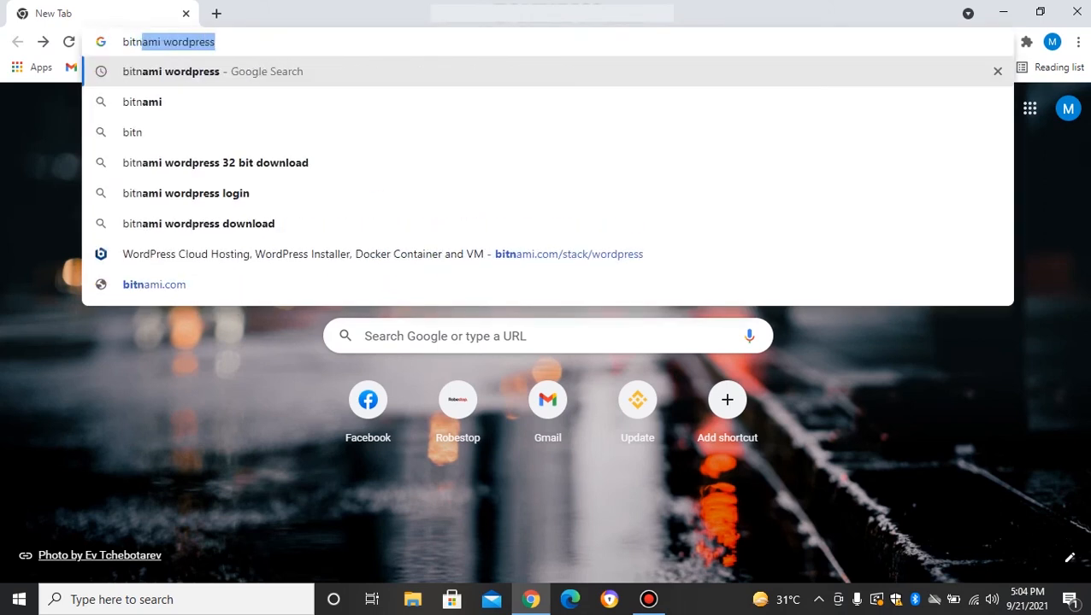
key(Return)
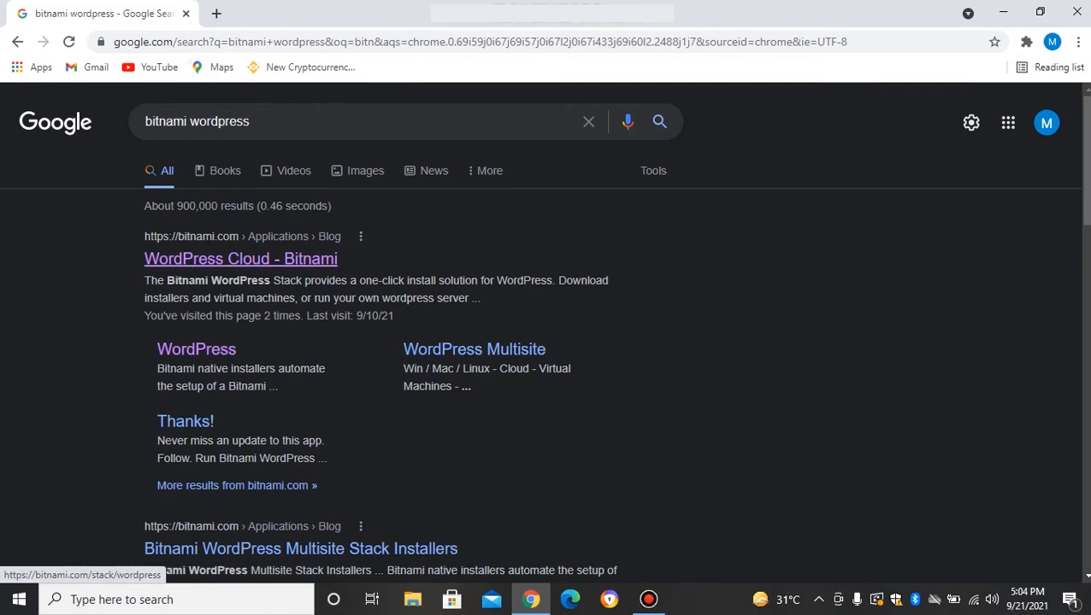
click(240, 258)
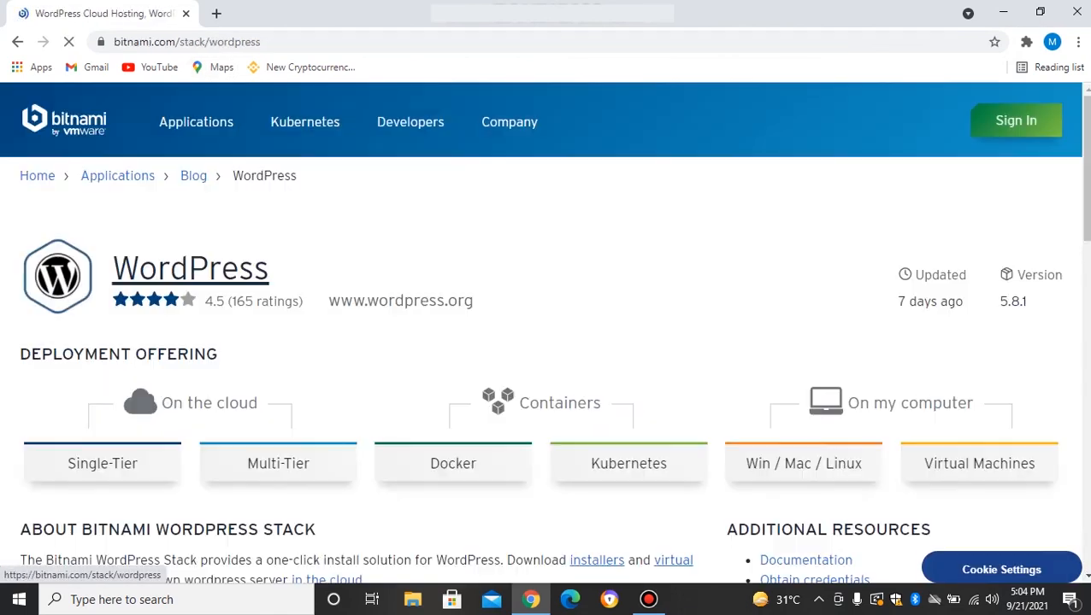
Download the Windows 64-bit Bitnami WordPress Stack installer from the Win / Mac / Linux offering without signing in
scroll(240, 261, down, 1)
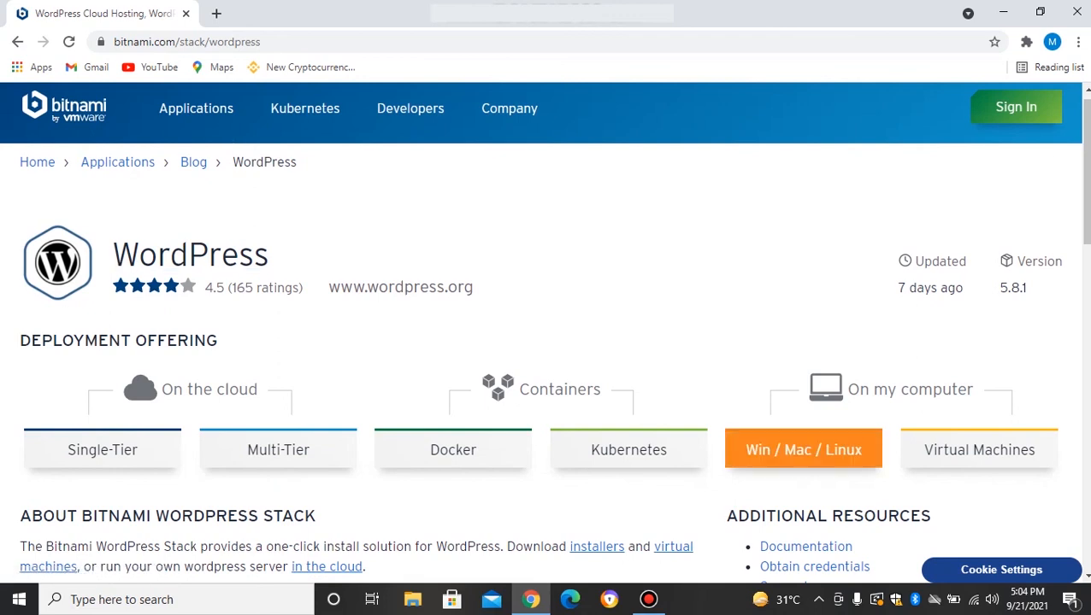
click(802, 450)
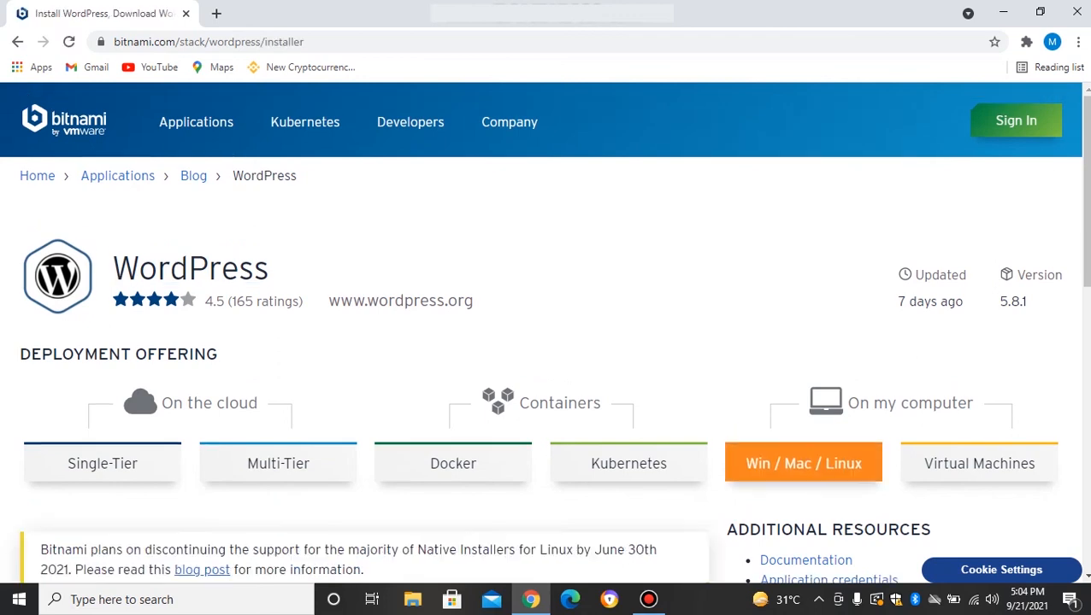
scroll(543, 333, down, 10)
scroll(543, 333, up, 3)
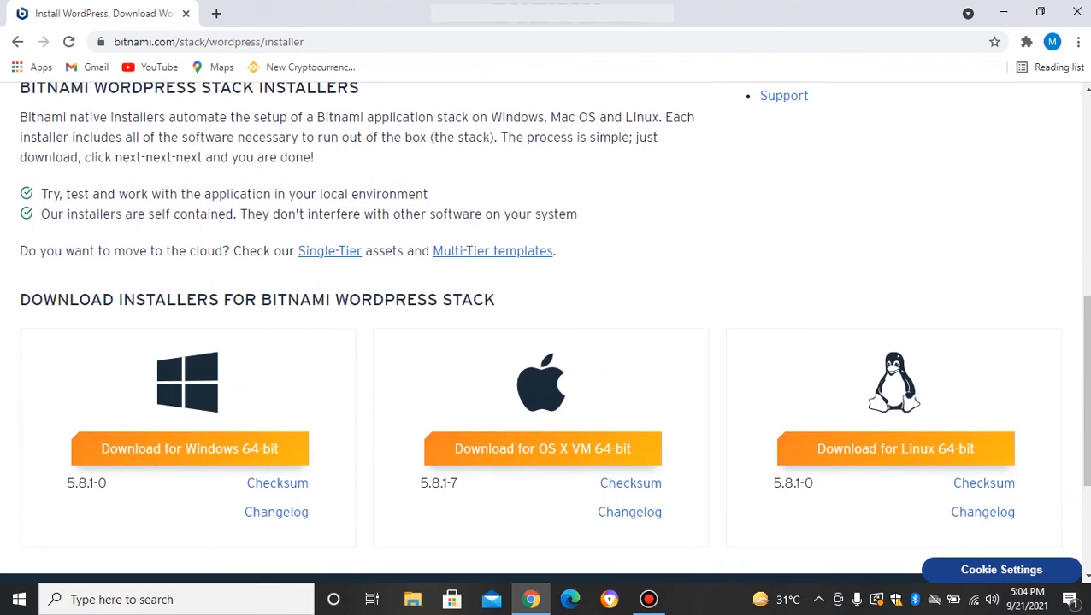
click(190, 449)
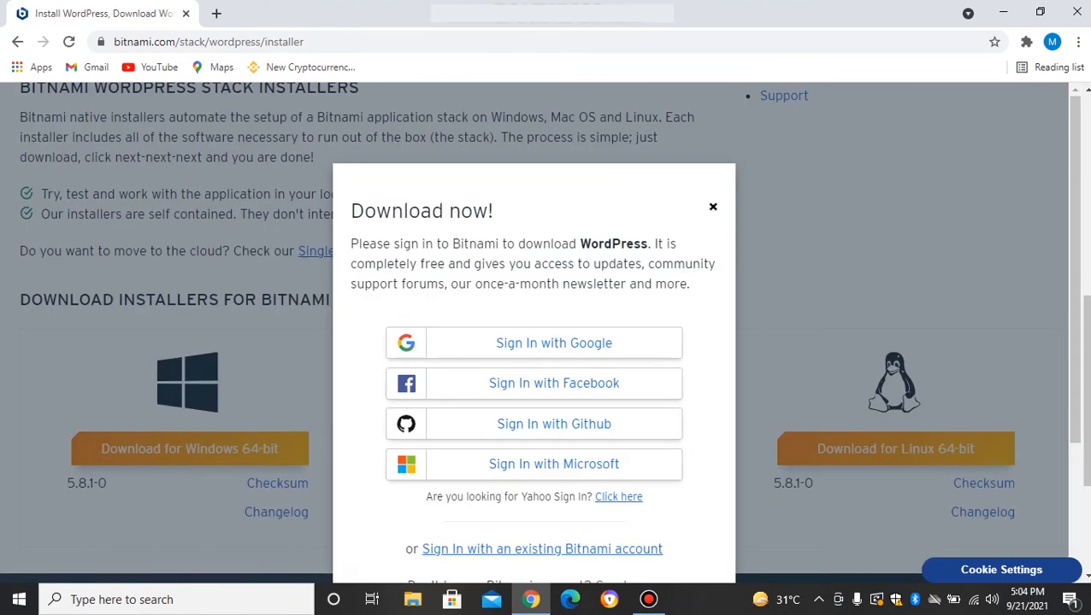
scroll(533, 342, down, 3)
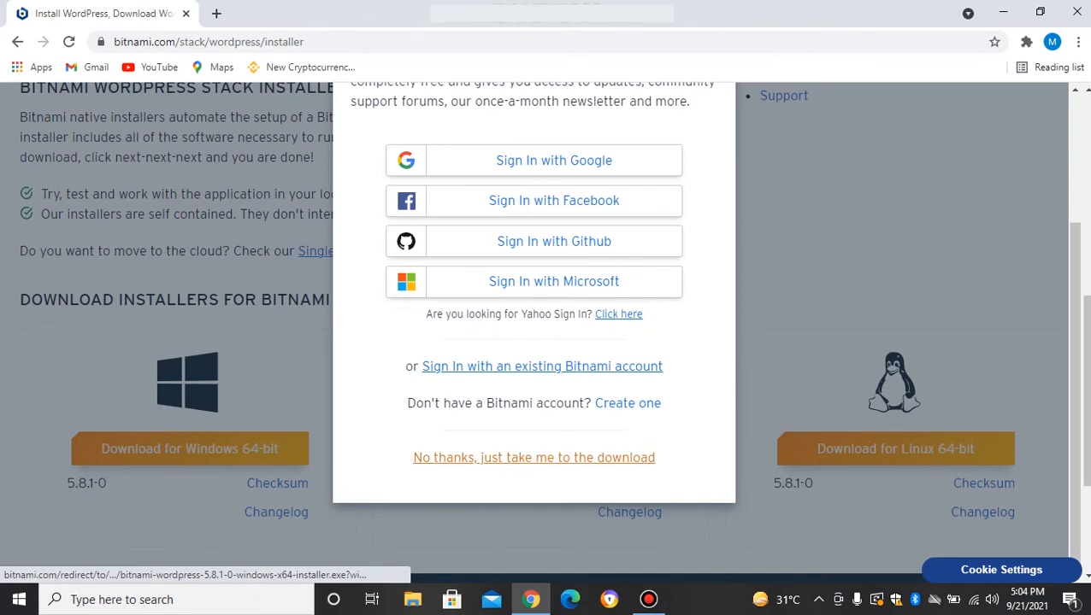
click(534, 457)
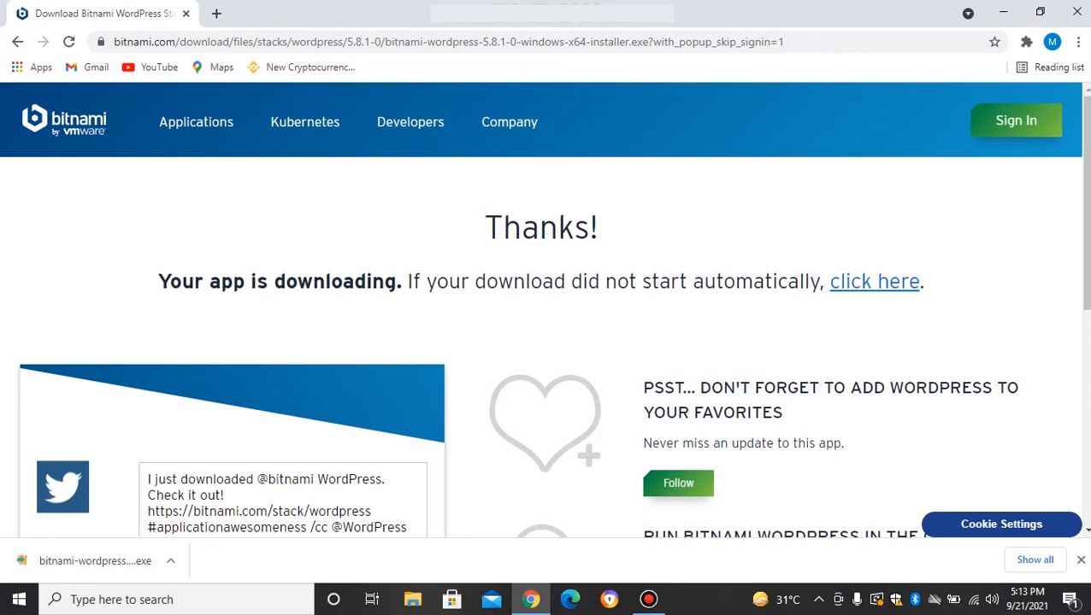
Run the downloaded installer in English, continue past the antivirus question, and advance to the installation folder choice with default components
click(95, 562)
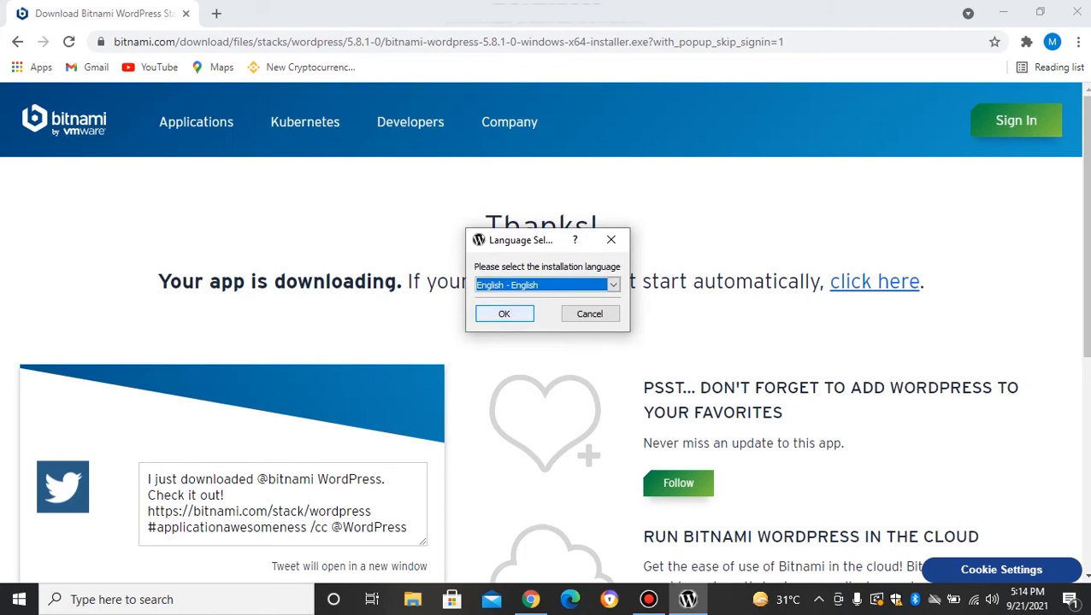
click(505, 314)
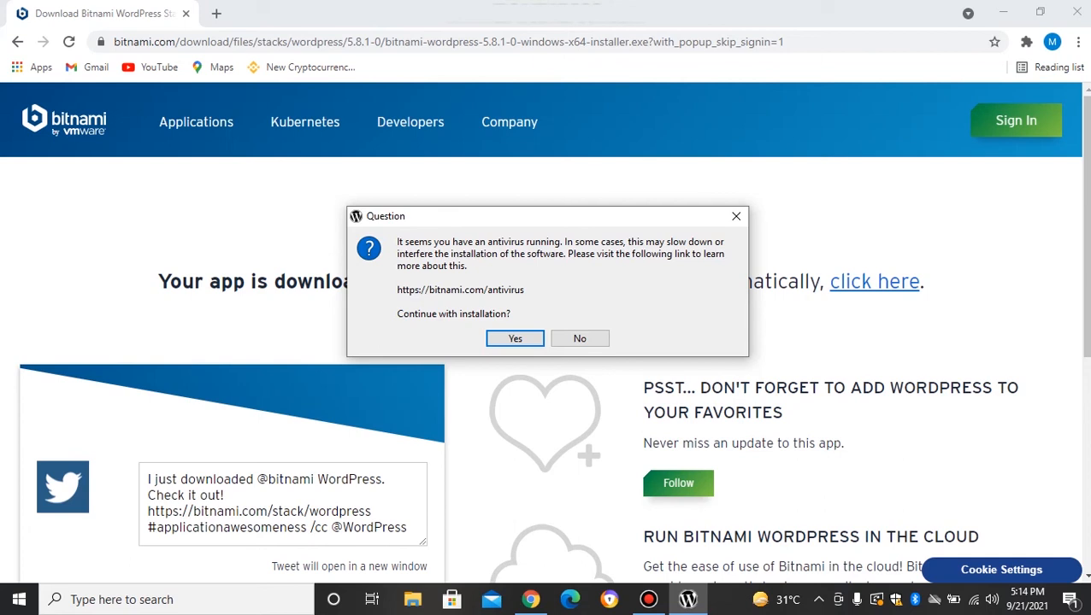
click(515, 338)
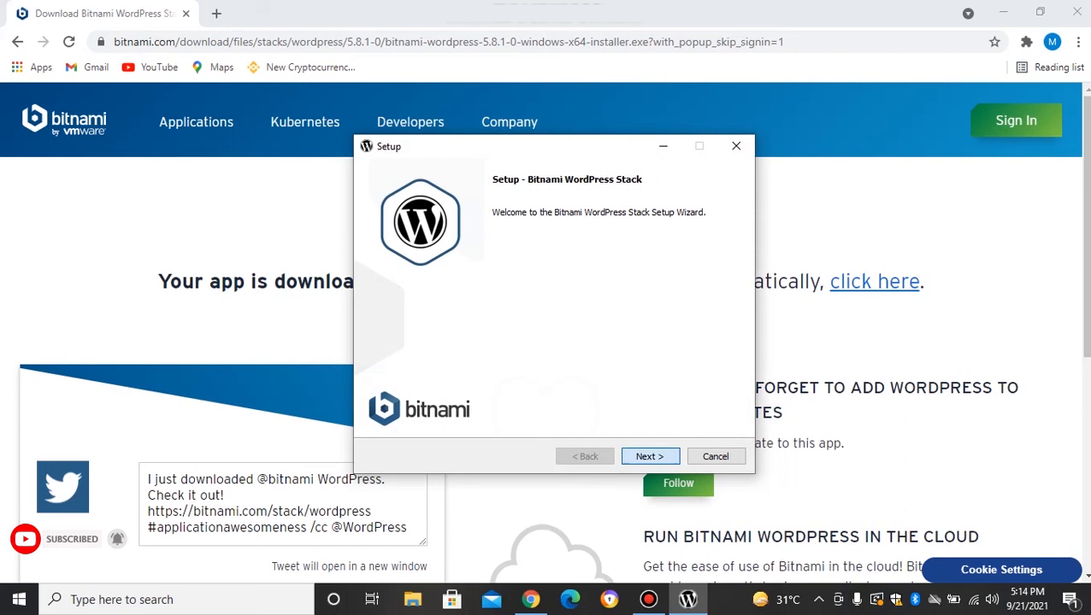
key(Return)
key(Return)
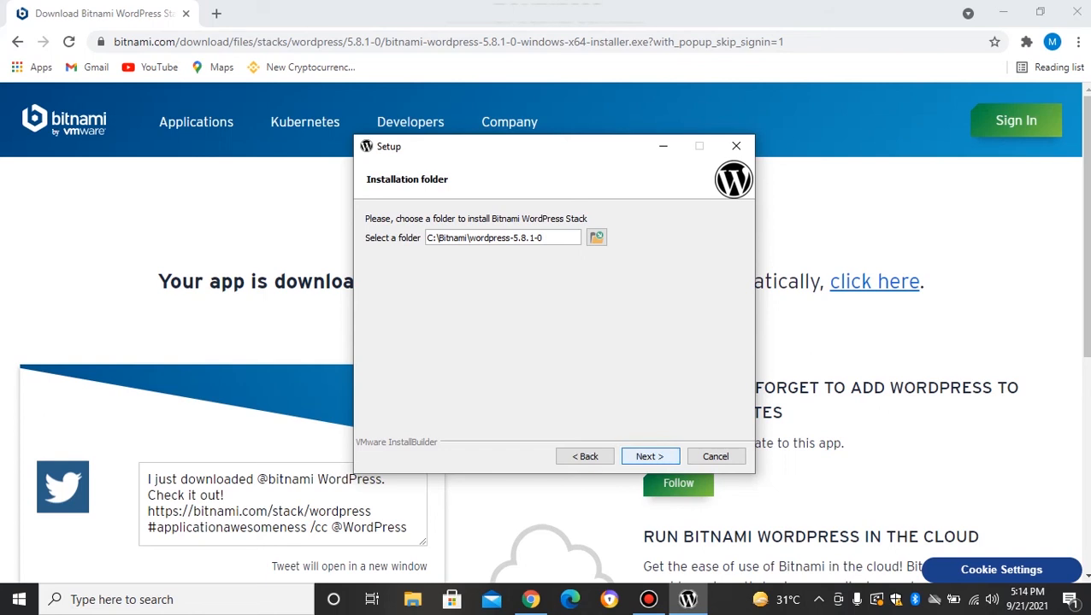
Try the default installation folder, dismiss the warning, and browse to Local Disk (E:) for a different location
click(649, 457)
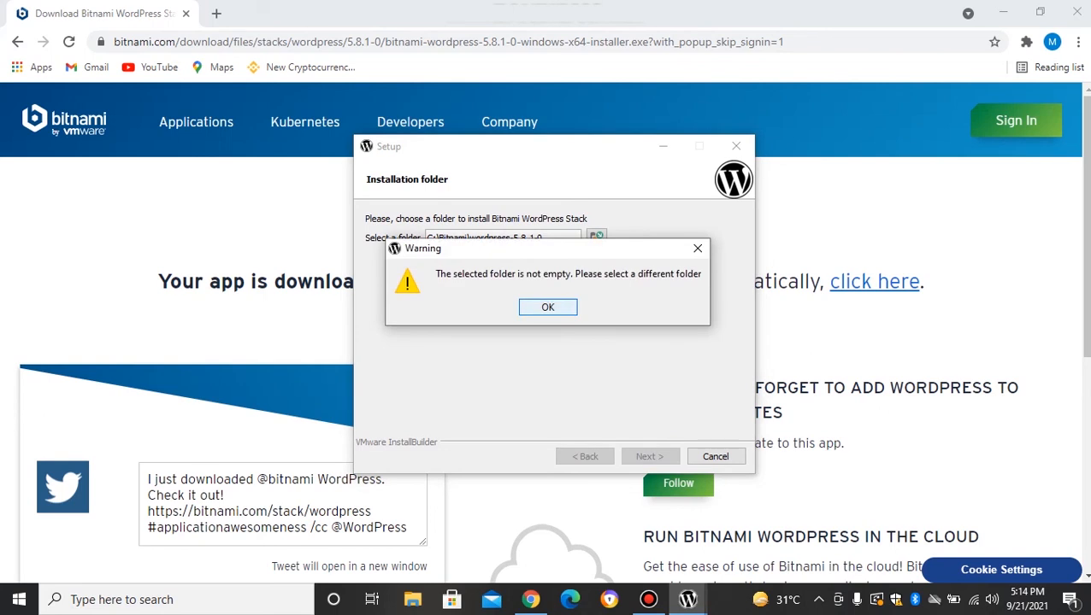
click(547, 307)
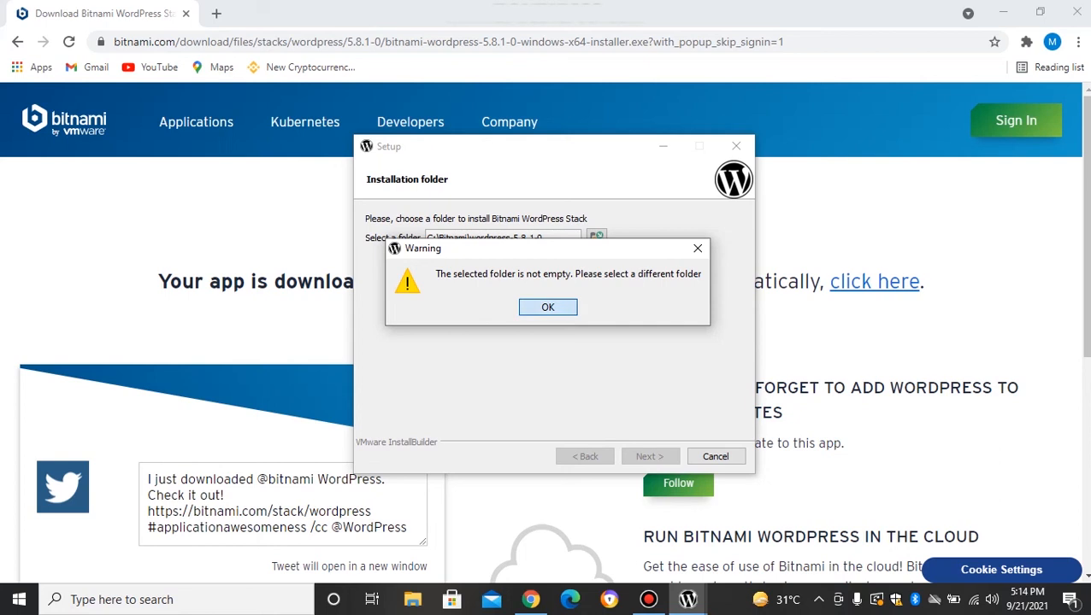
click(595, 237)
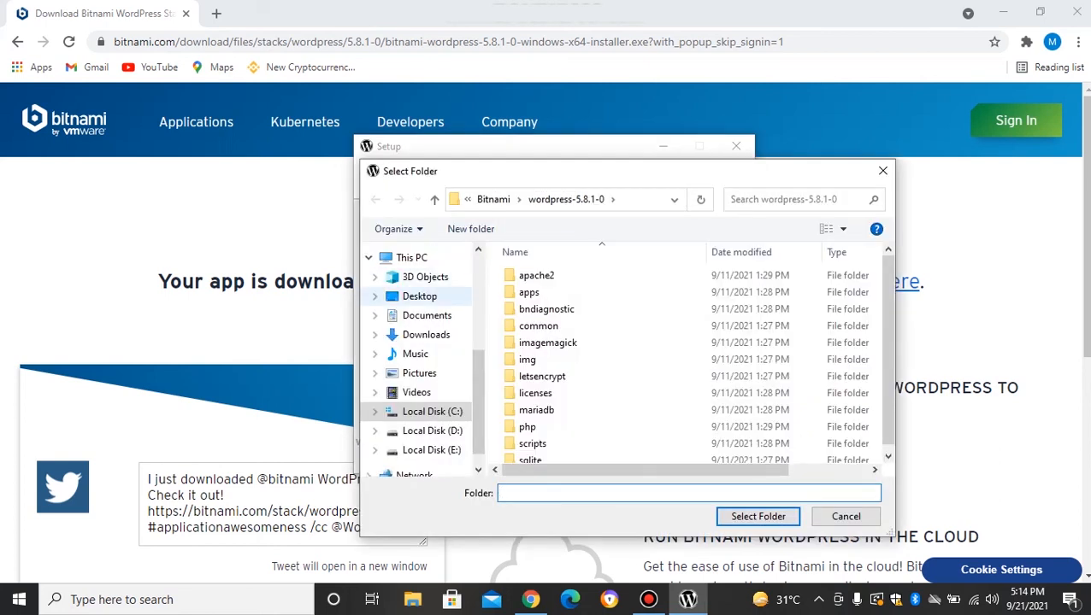
click(431, 431)
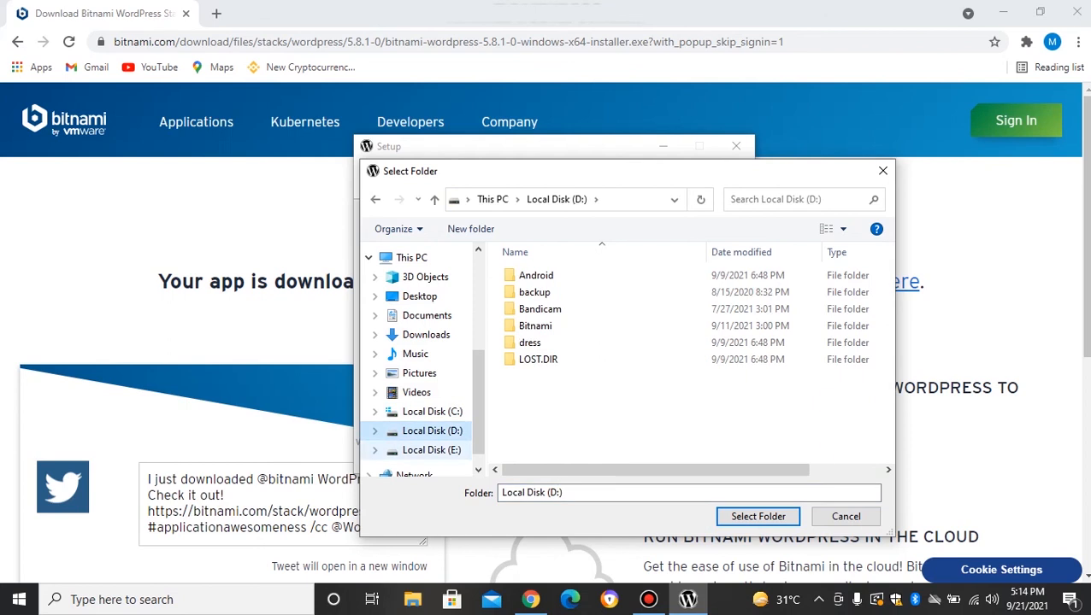
click(431, 450)
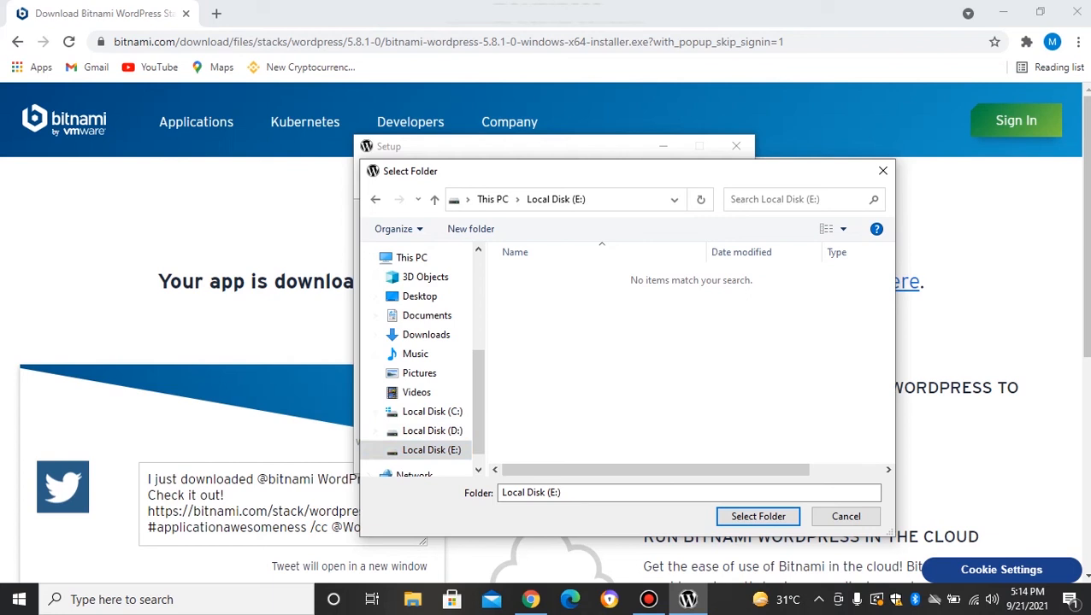
Create a folder named Bitnami on Local Disk (E:) and use it as the installation folder
right_click(580, 329)
mouse_move(632, 496)
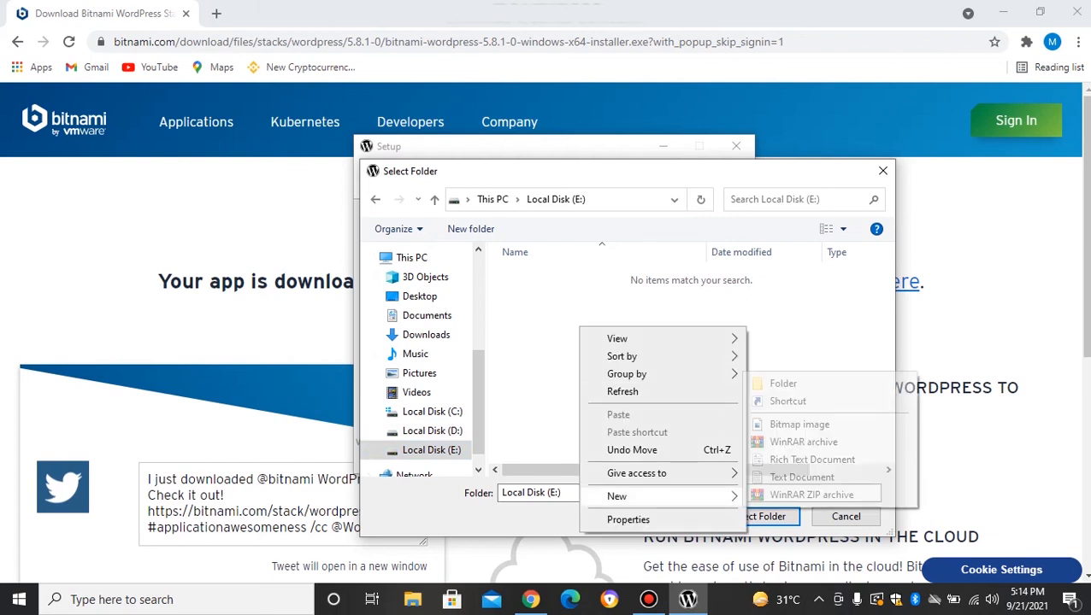
click(779, 384)
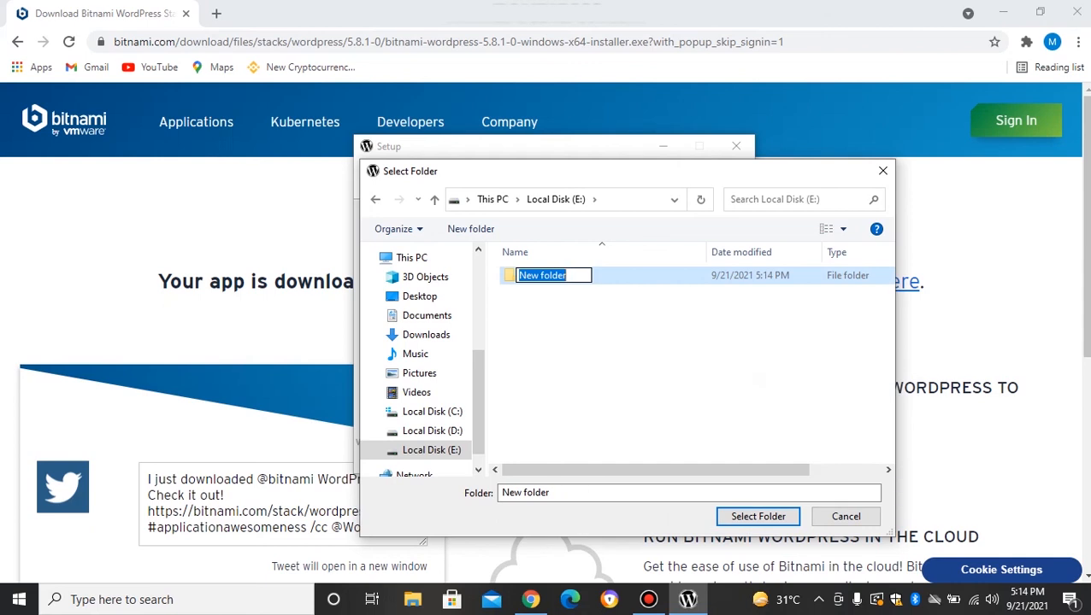
text(Bit)
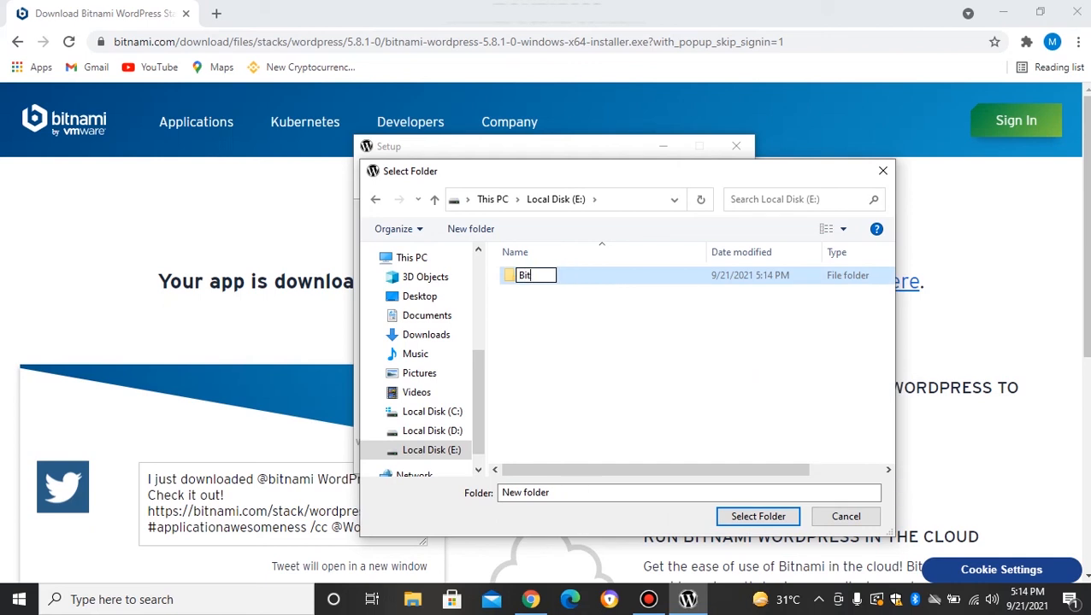
text(nami)
key(Return)
click(547, 275)
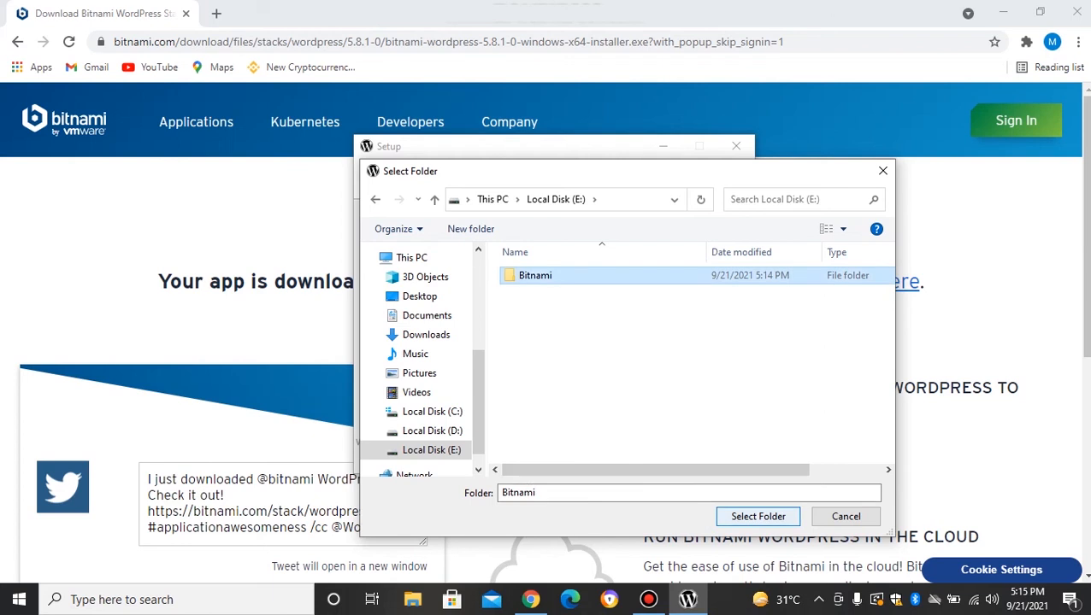
key(Return)
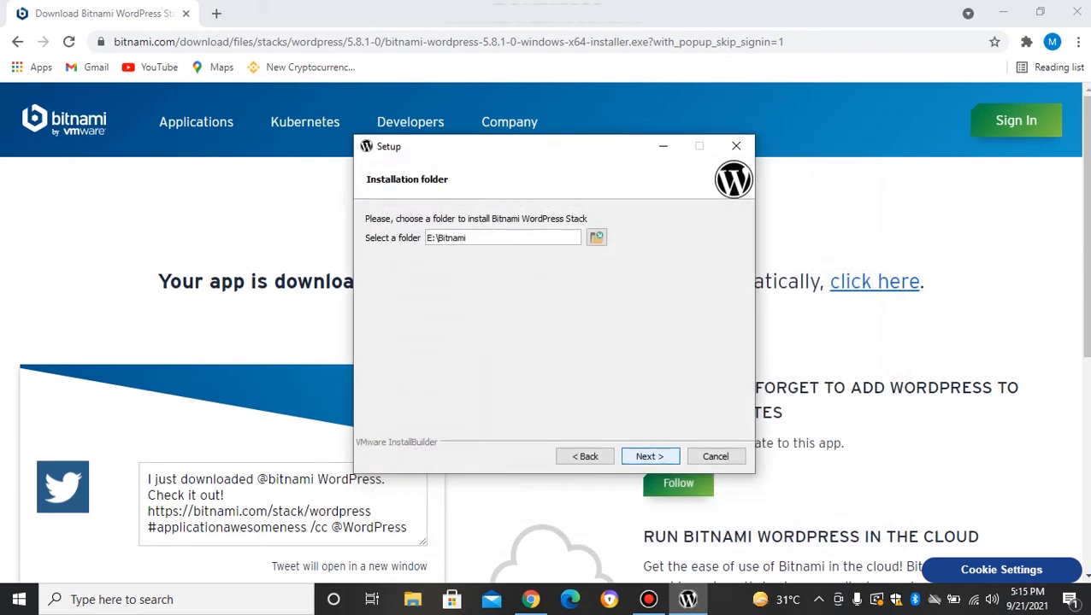
click(650, 456)
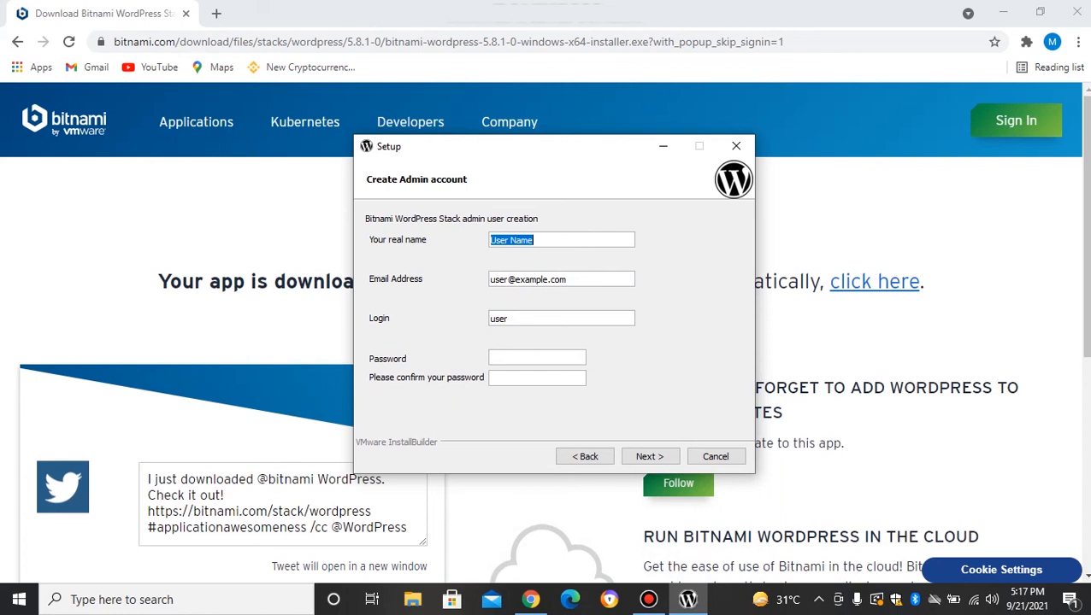
Fill in the admin account's real name, login and password with confirmation, leaving the default email, and try to continue
text(D-Tech Tv)
key(Tab)
key(Tab)
text(Daniyal•••••)
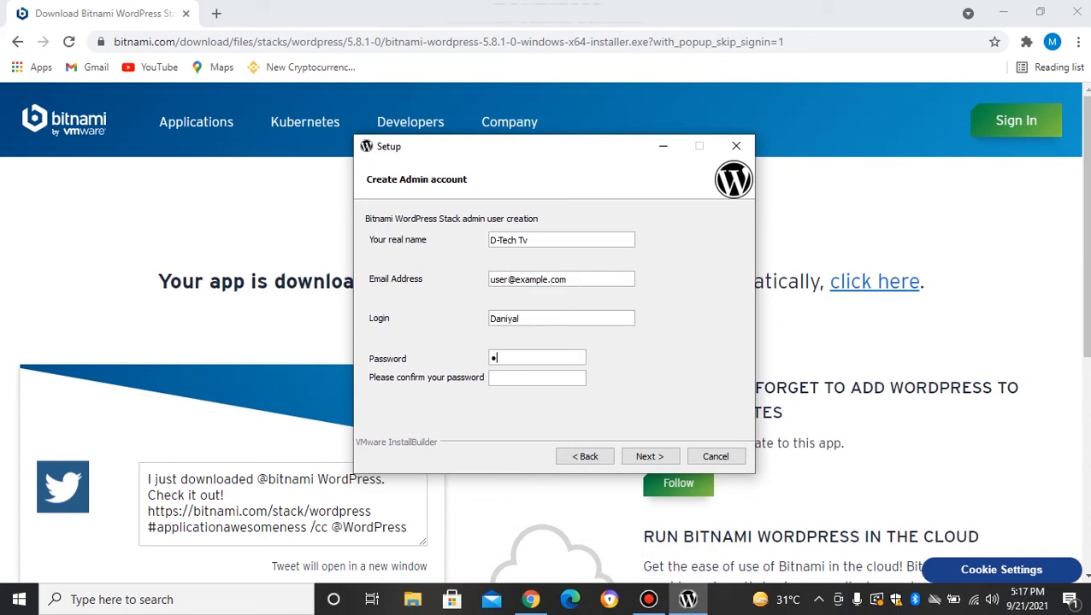
text(••••••)
click(522, 378)
text(••••••••••••)
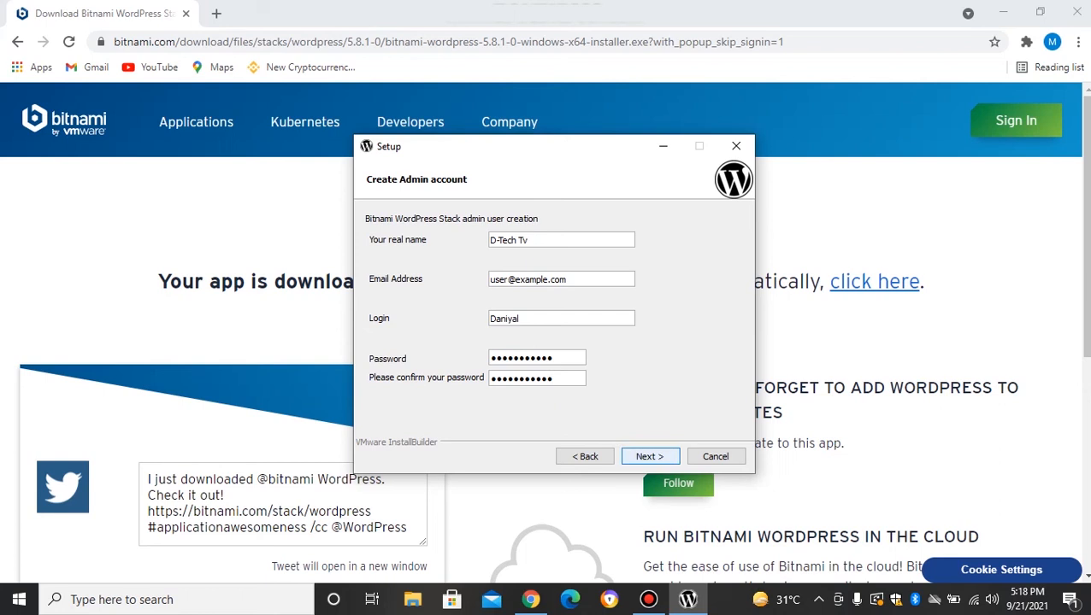
key(Return)
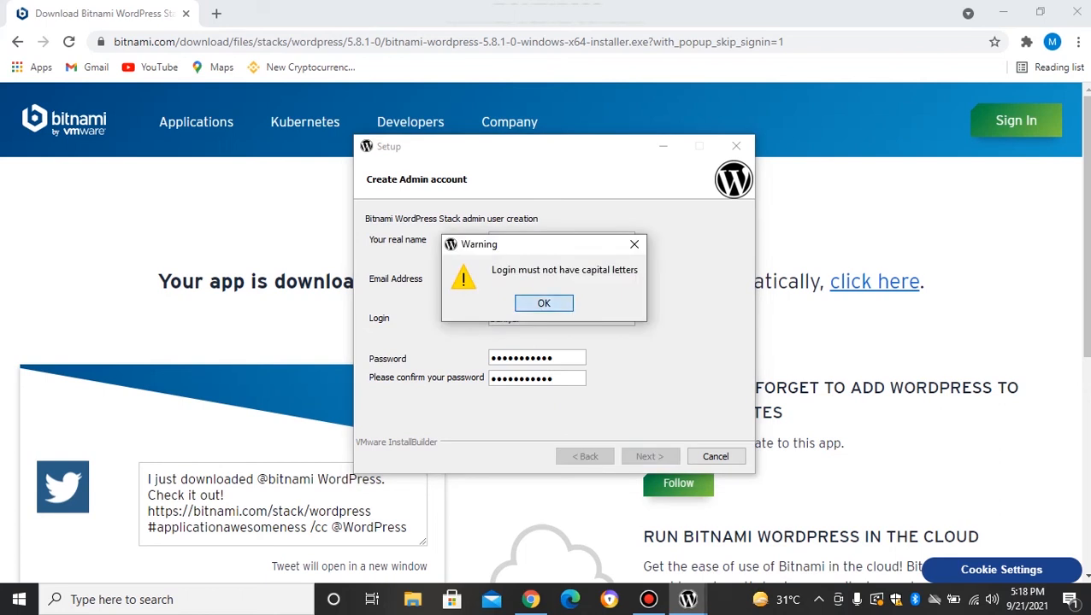
key(Return)
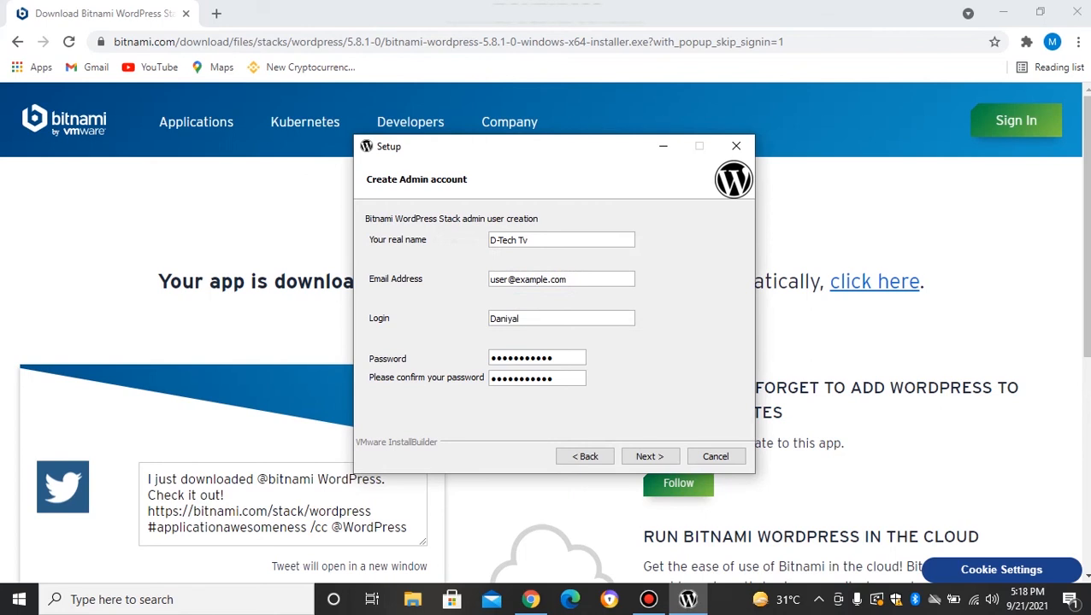
Change the admin login's initial letter to lowercase and submit the account details
key(BackSpace)
text(d)
key(Return)
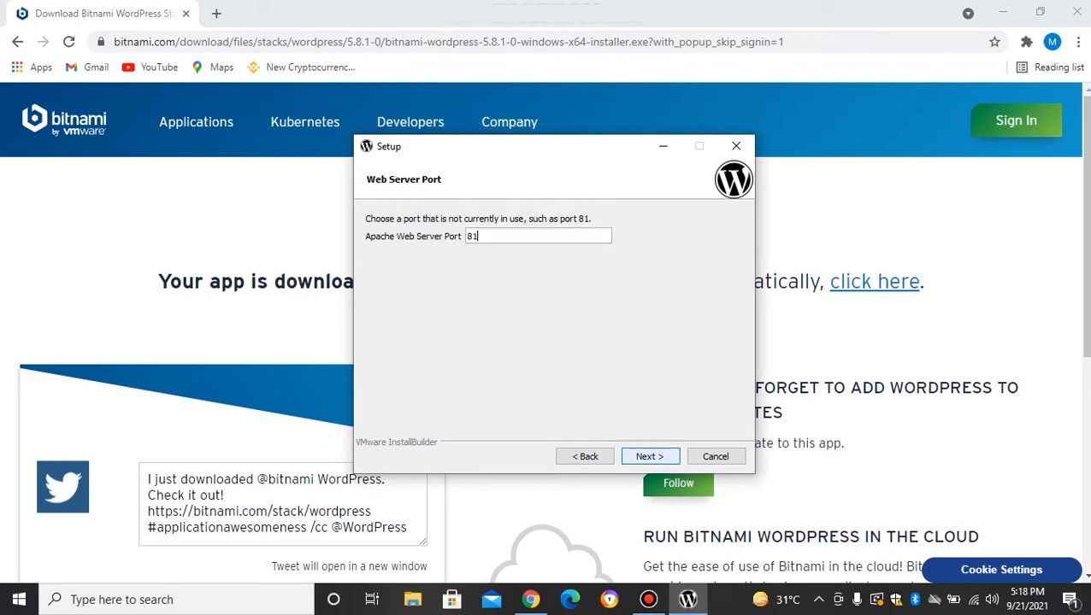
Accept Apache web server port 81 and MariaDB server port 3307, keeping the suggested server settings
key(Return)
key(Return)
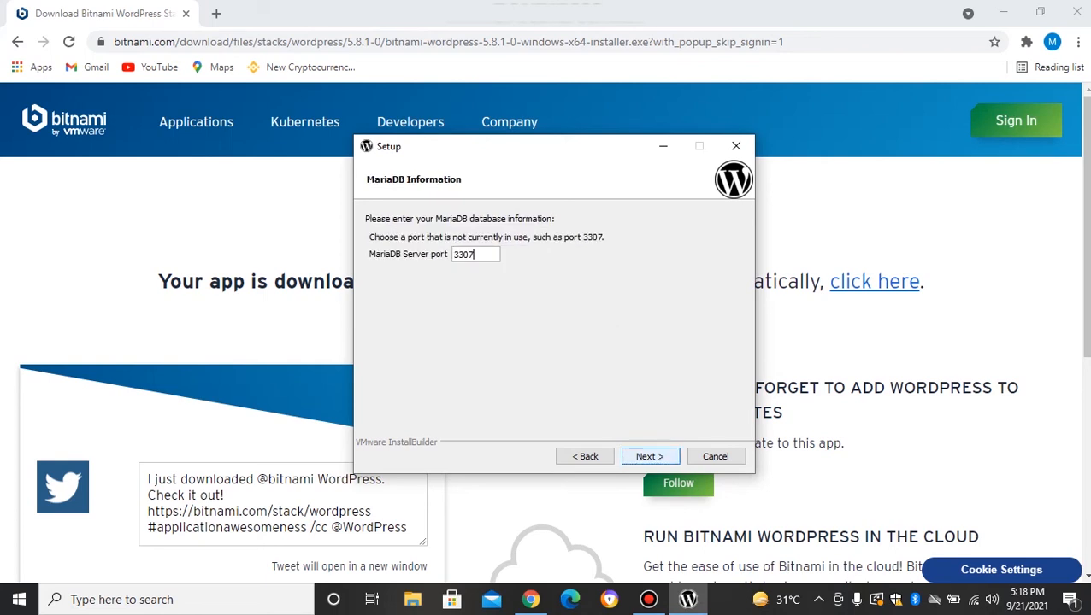
key(Return)
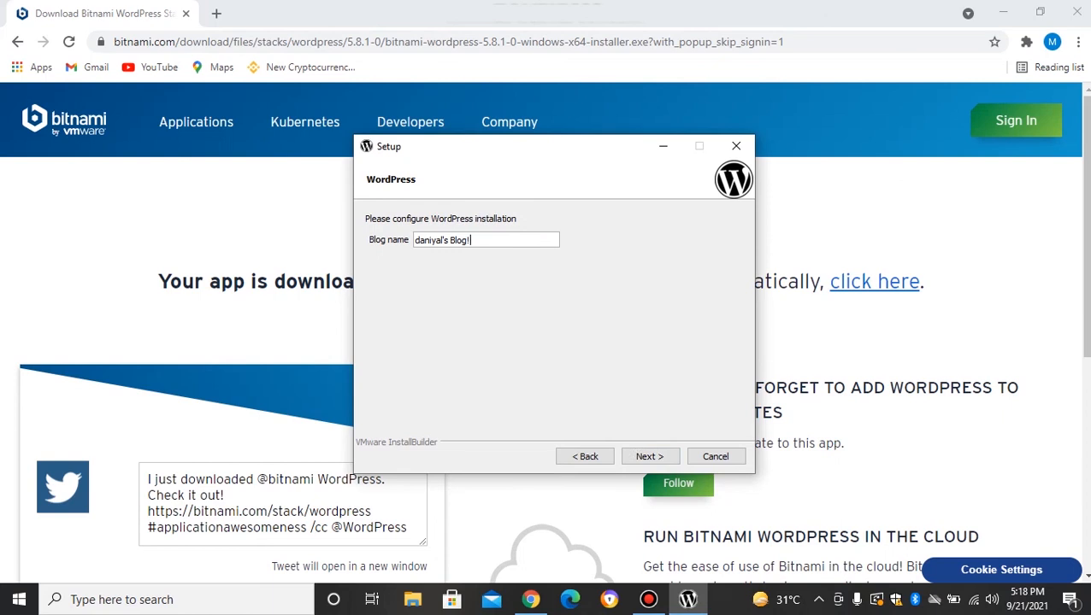
Replace the suggested blog name with "D-Tech Tv" and continue
key(ctrl+a)
text(D-T)
text(ch Tv)
click(650, 456)
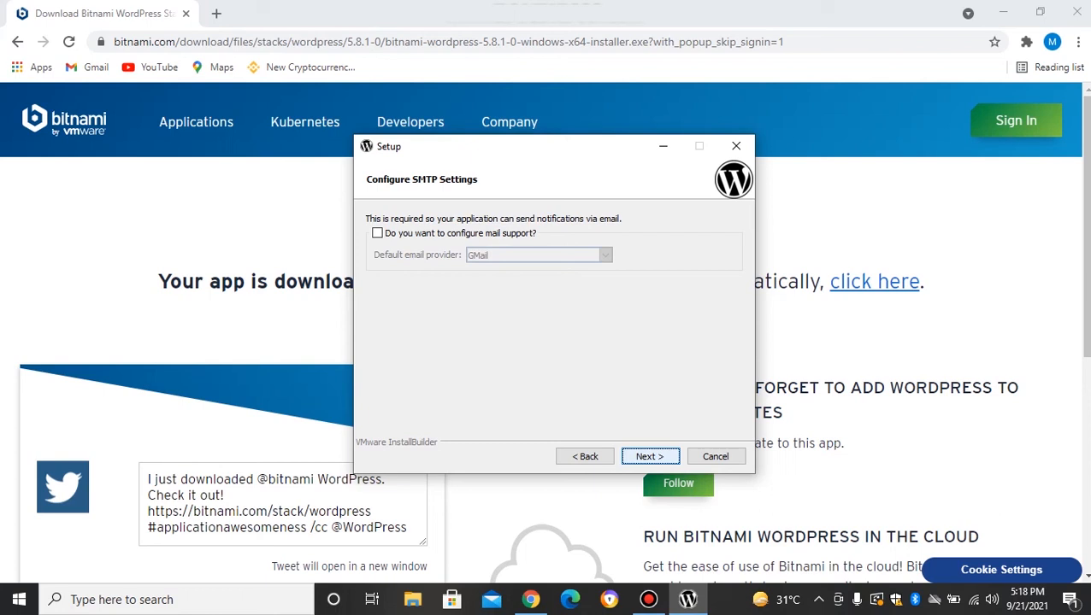
Skip mail support, keep the option to launch WordPress in the cloud with Bitnami, and return to the setup window
key(Return)
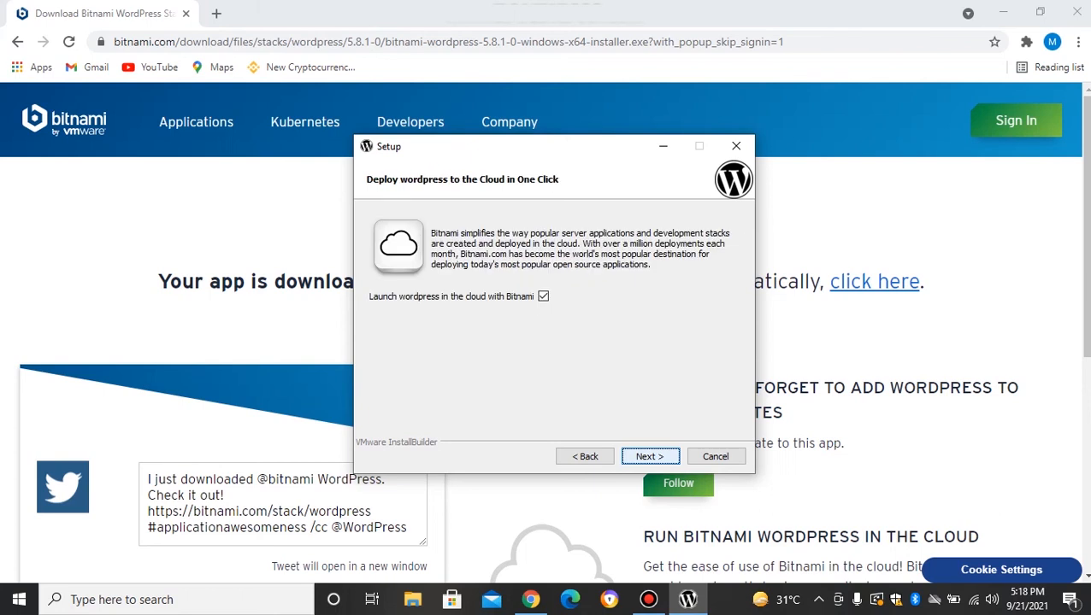
key(Return)
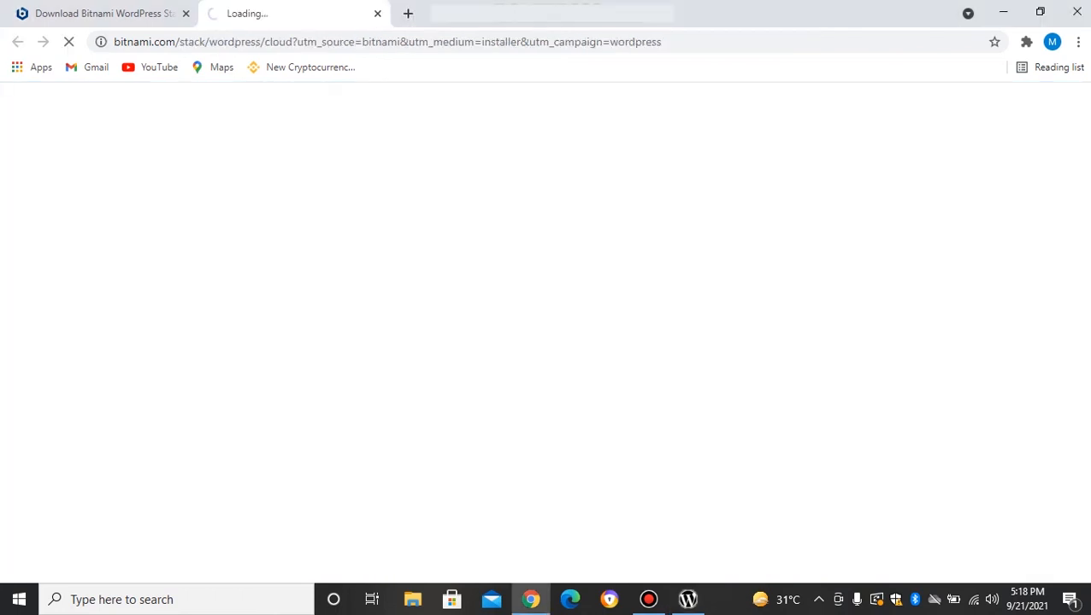
click(688, 600)
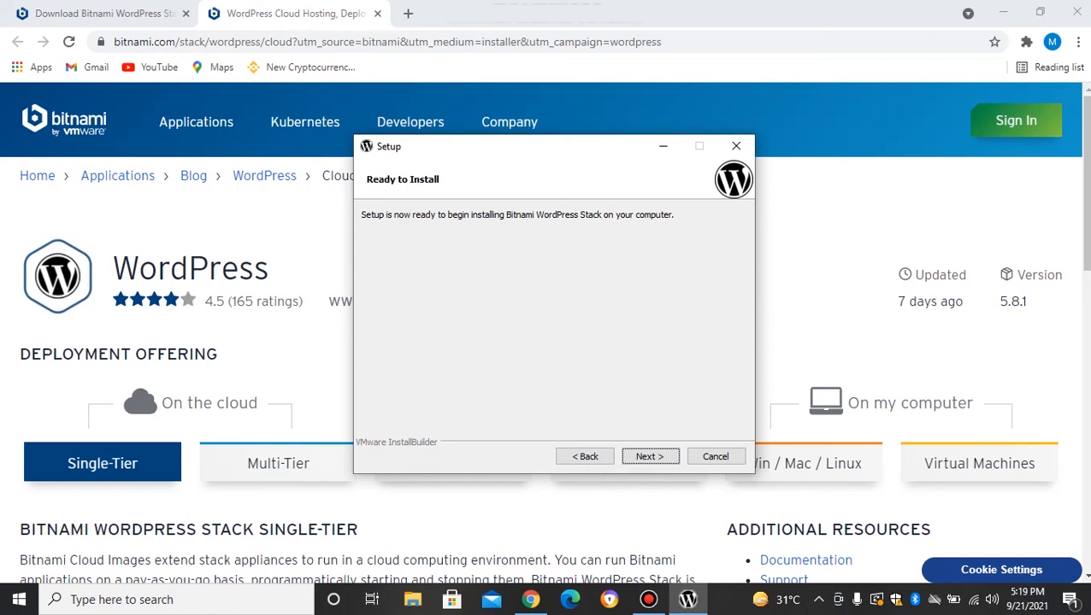
Install the Bitnami WordPress Stack, finish setup with the launch option enabled, and open the local WordPress site
click(650, 457)
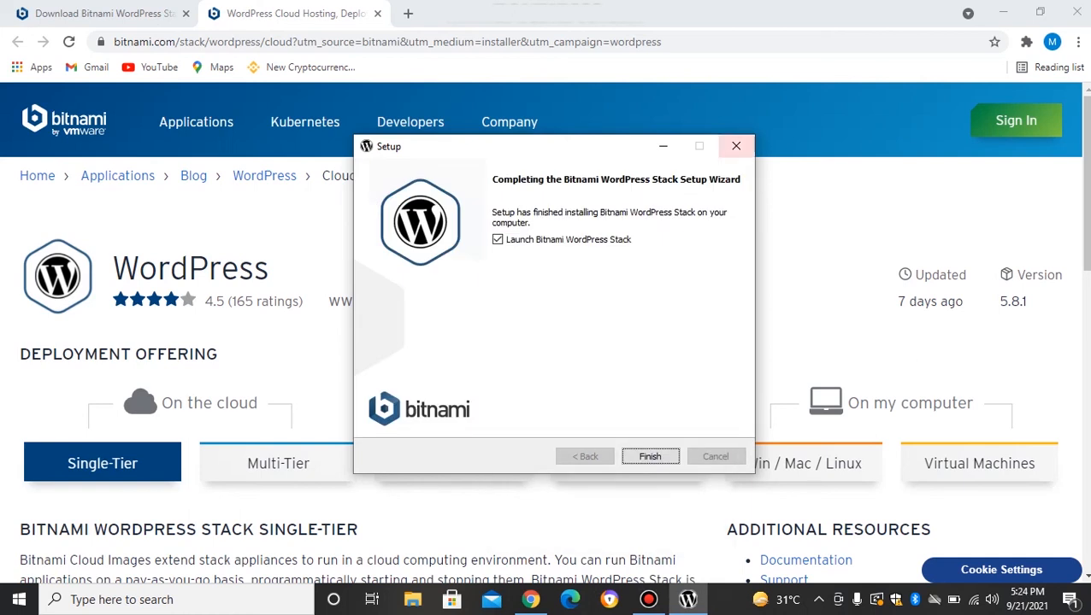
click(650, 456)
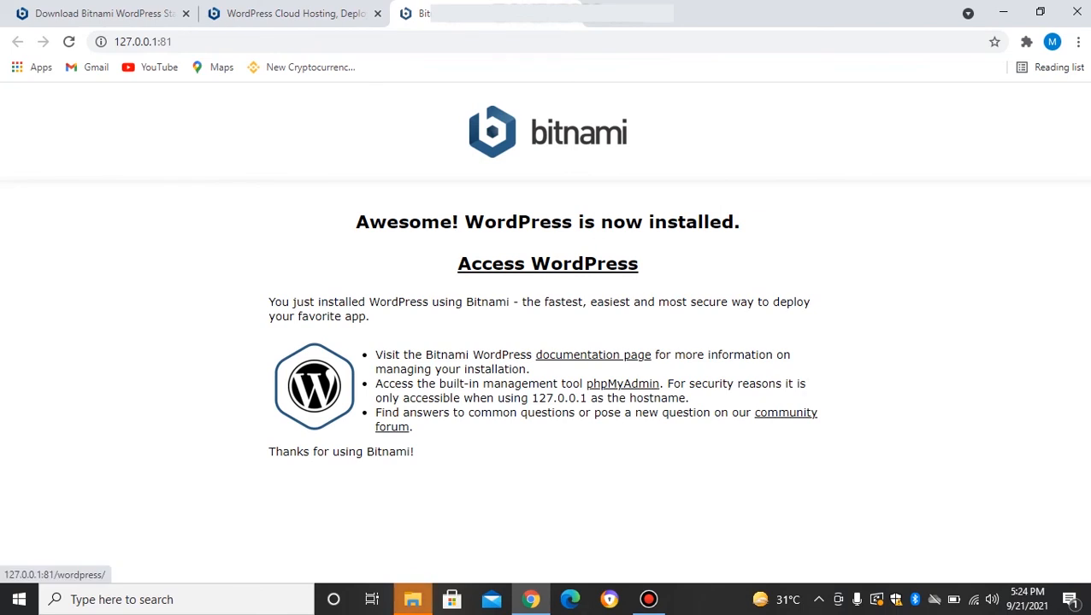
click(547, 264)
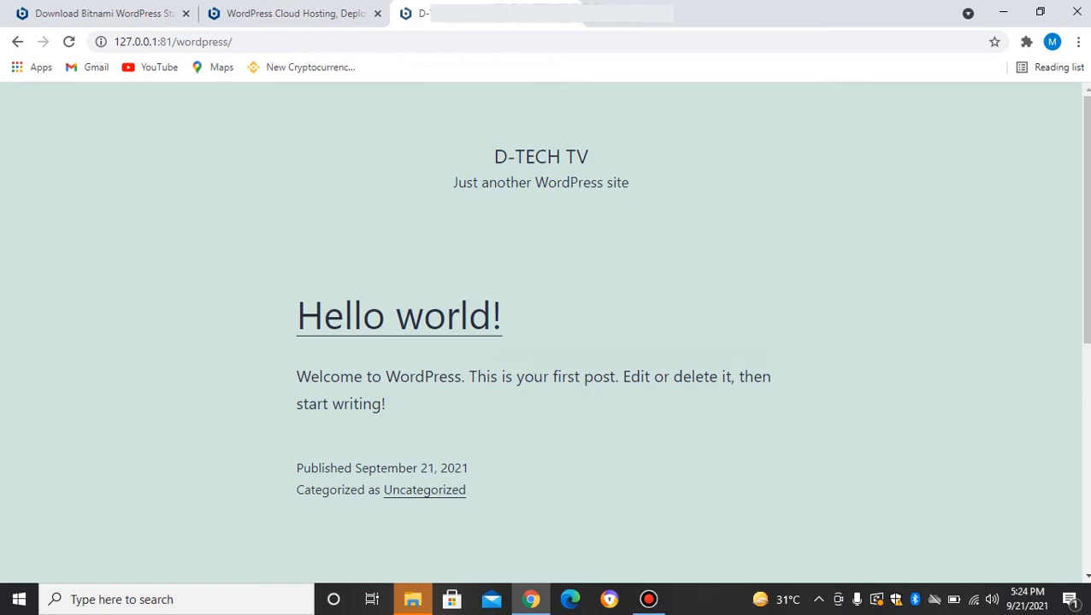